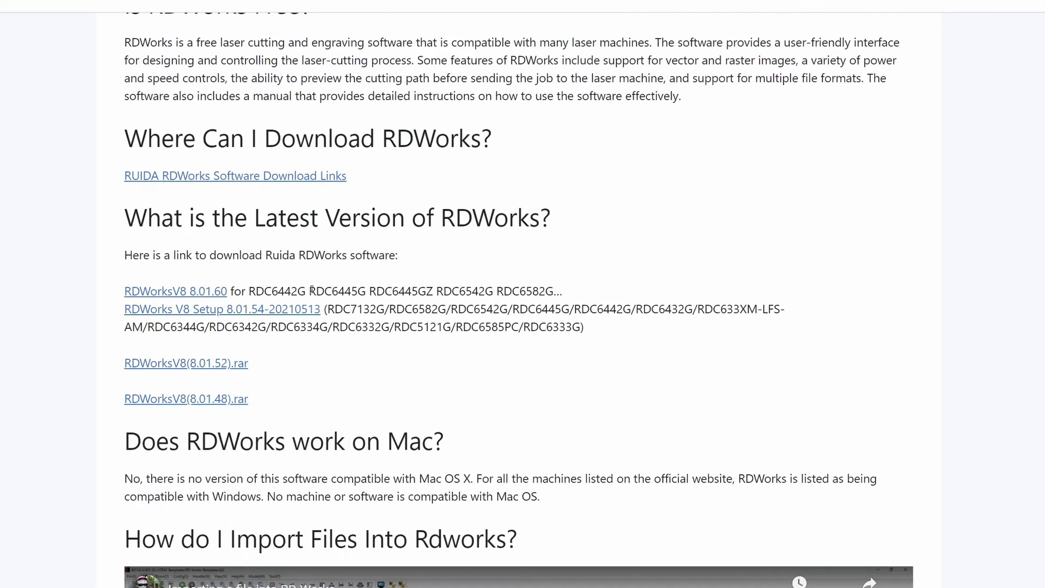
drag(312, 290, 362, 290)
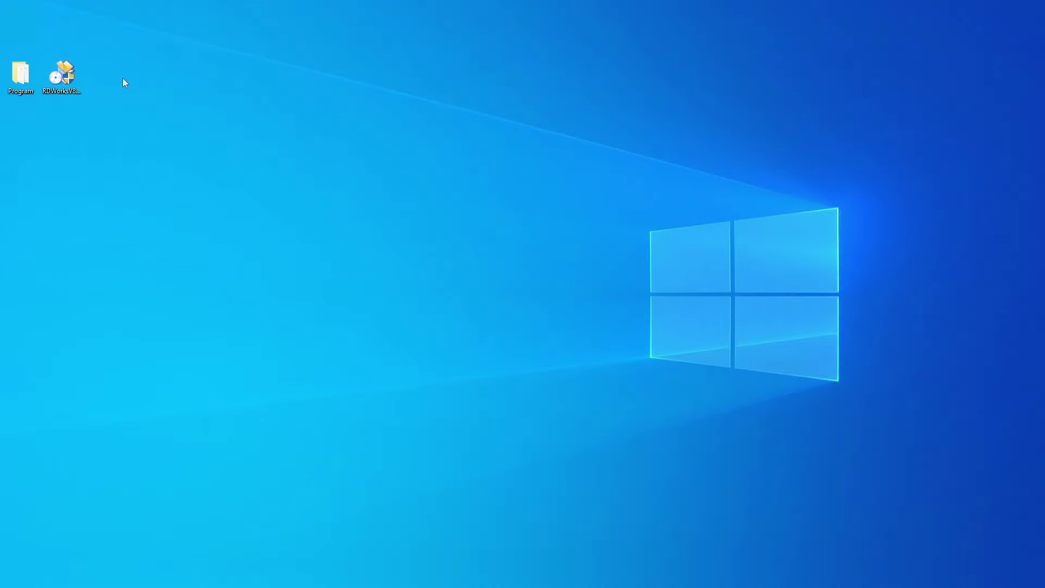
Run the RDWorks 8.01.60 installer from the desktop and install the controller USB driver
double_click(73, 79)
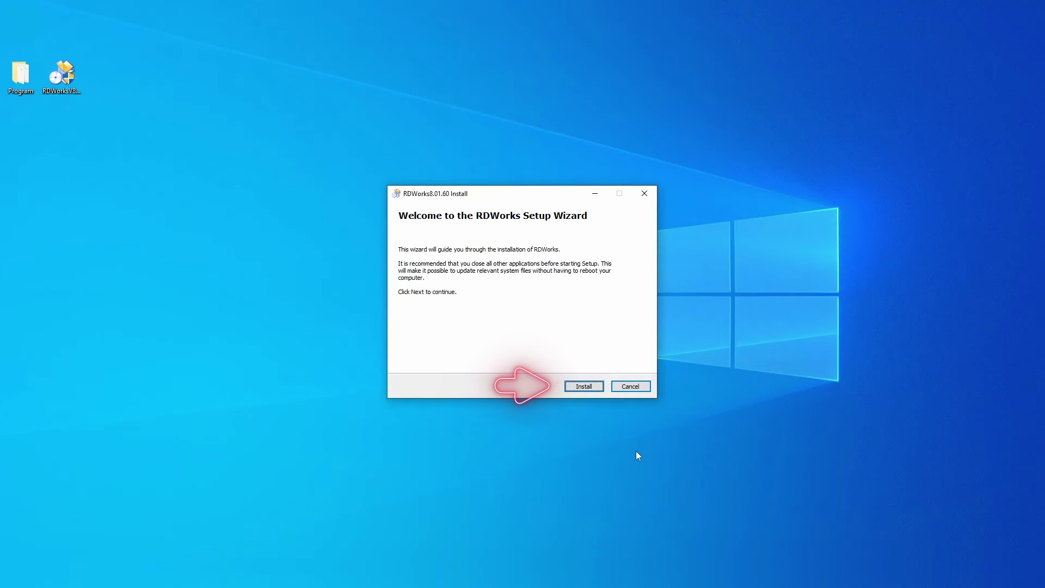
click(587, 388)
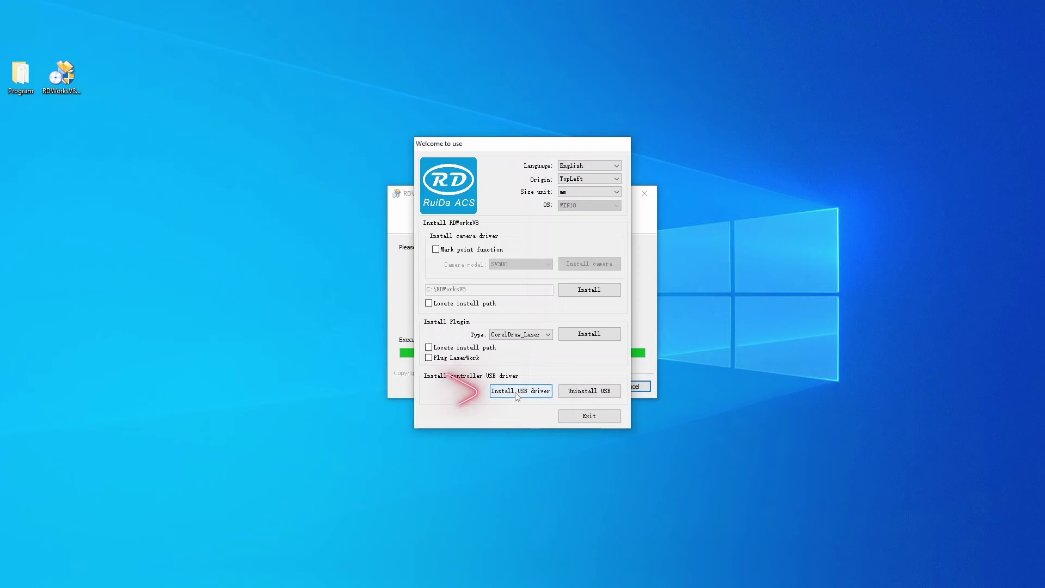
click(516, 393)
click(563, 310)
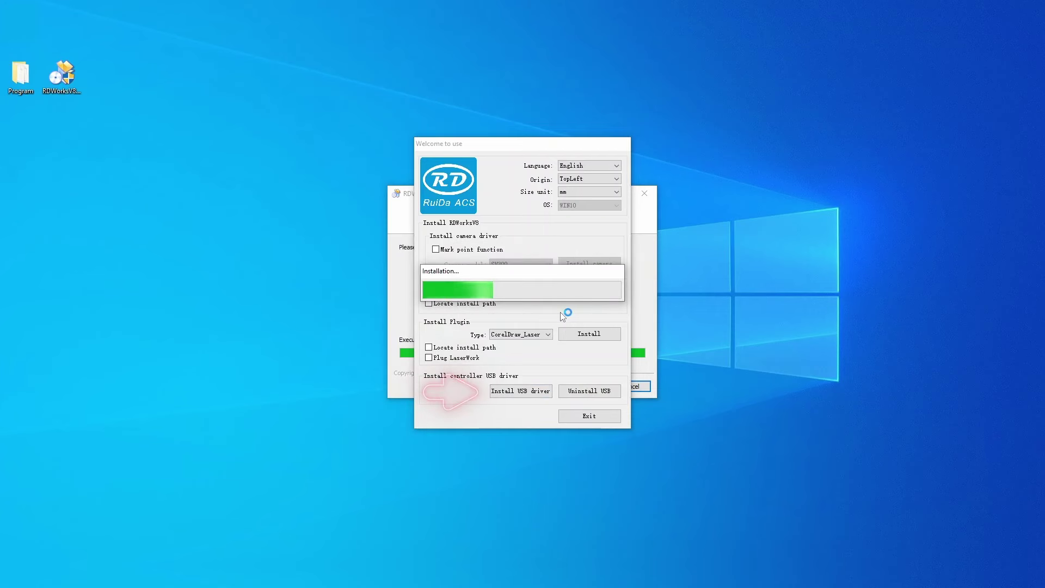
click(553, 308)
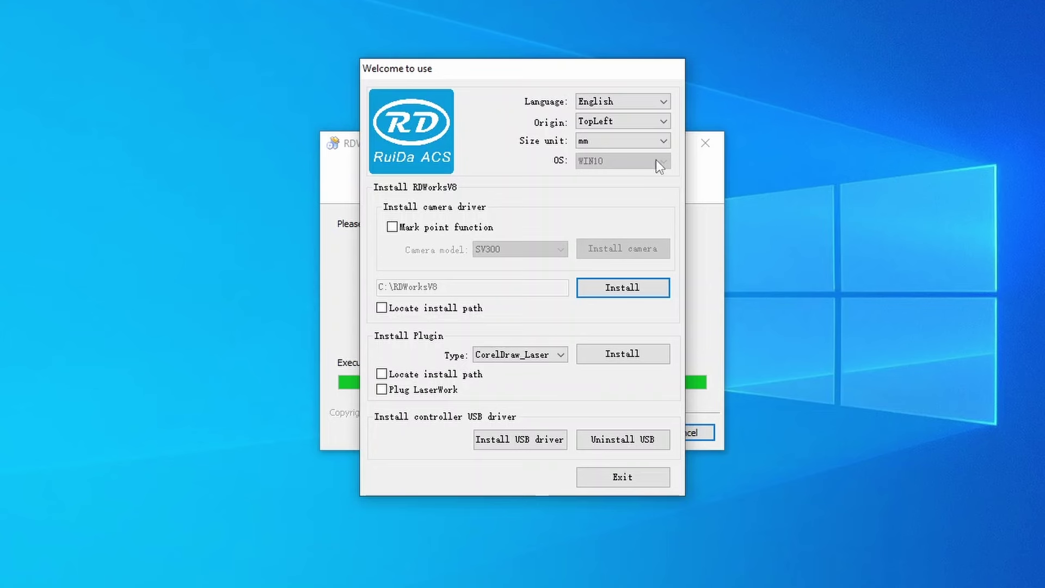
Configure the setup with language English, origin TopRight and size unit mm
click(662, 102)
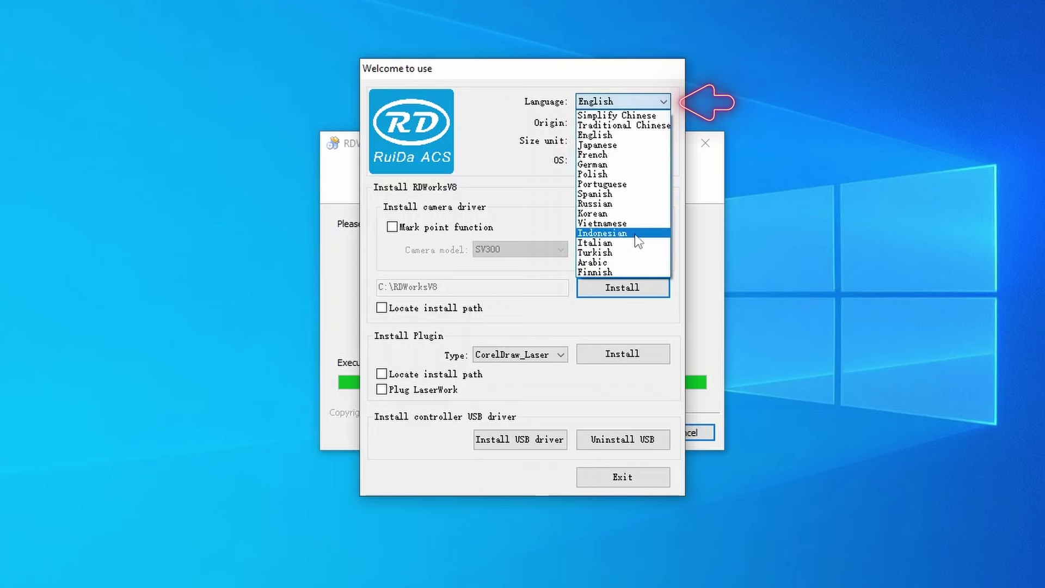
click(599, 135)
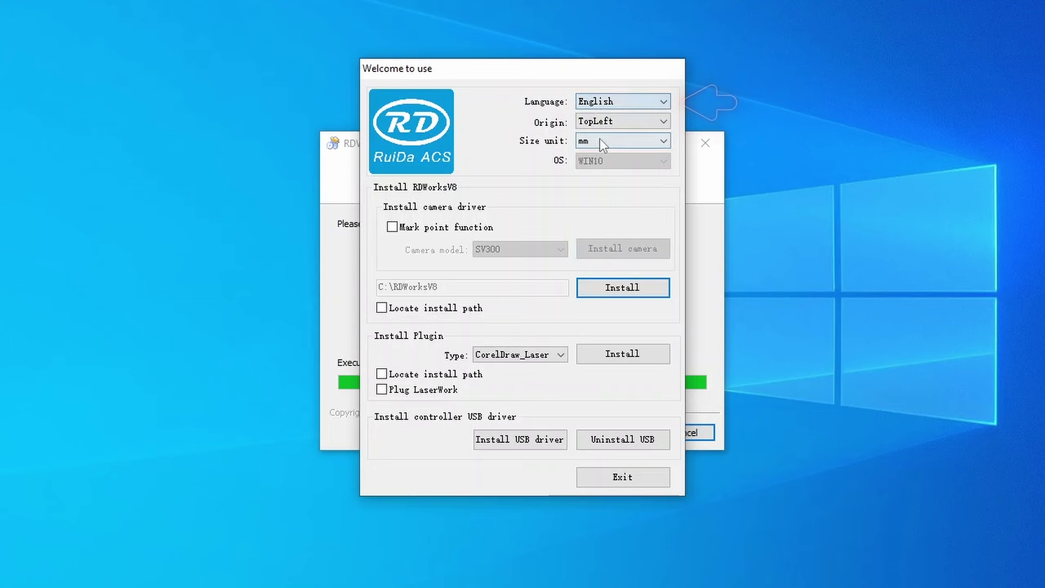
click(664, 123)
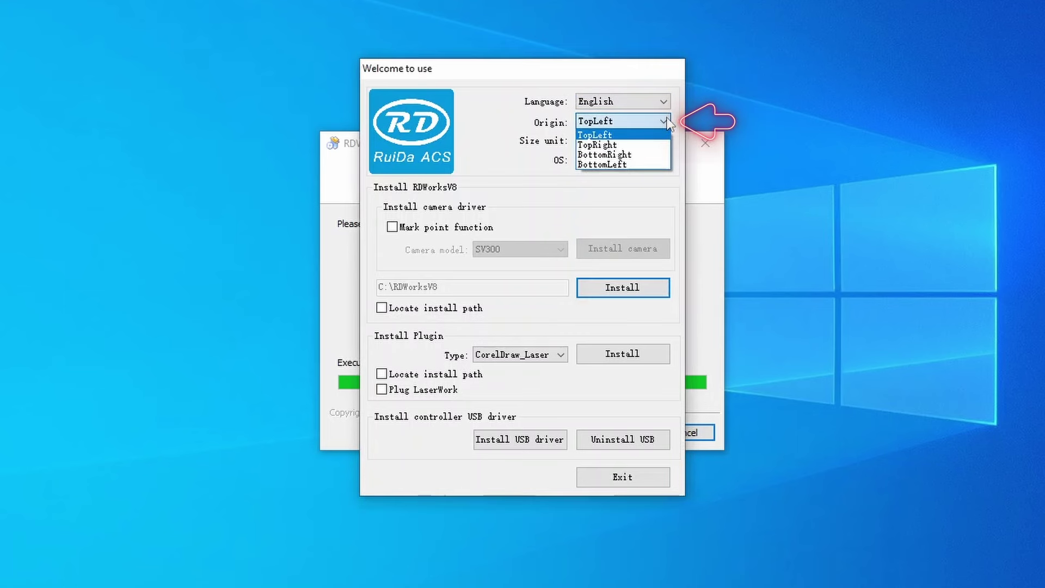
click(620, 146)
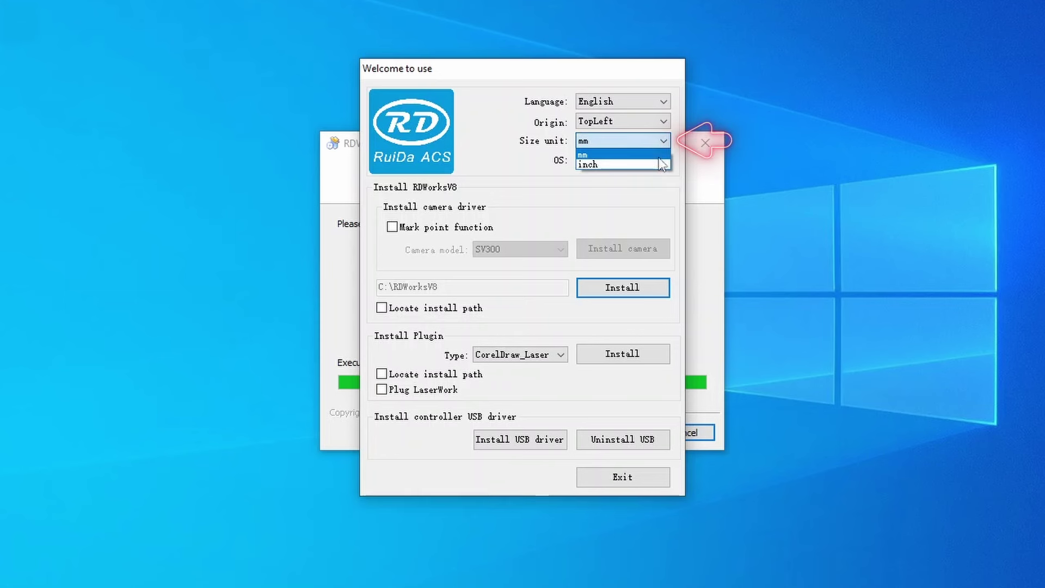
click(645, 154)
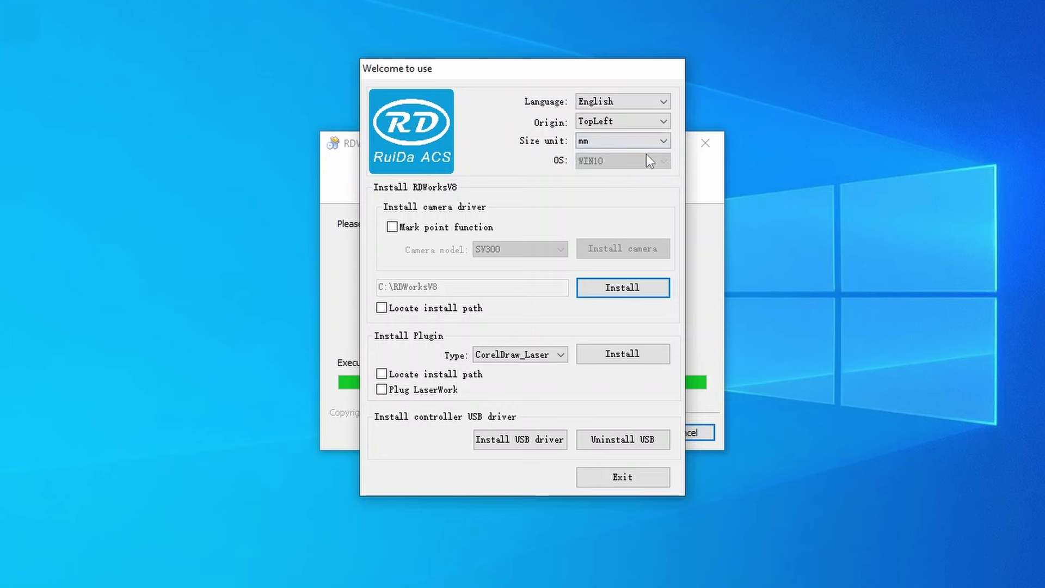
Install RDWorksV8 in C:\RDWorksV8 and exit the setup window
click(631, 291)
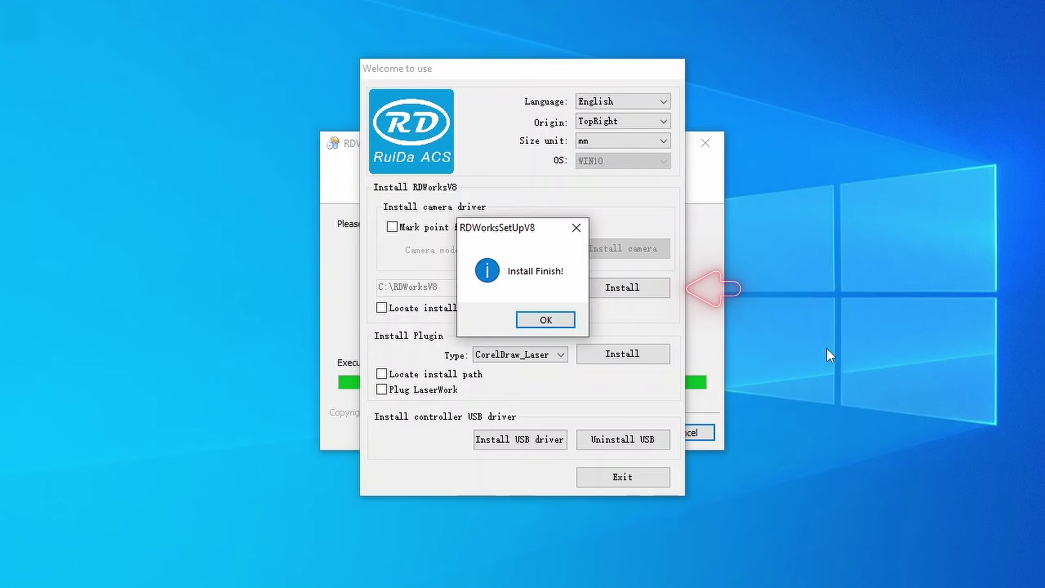
click(543, 317)
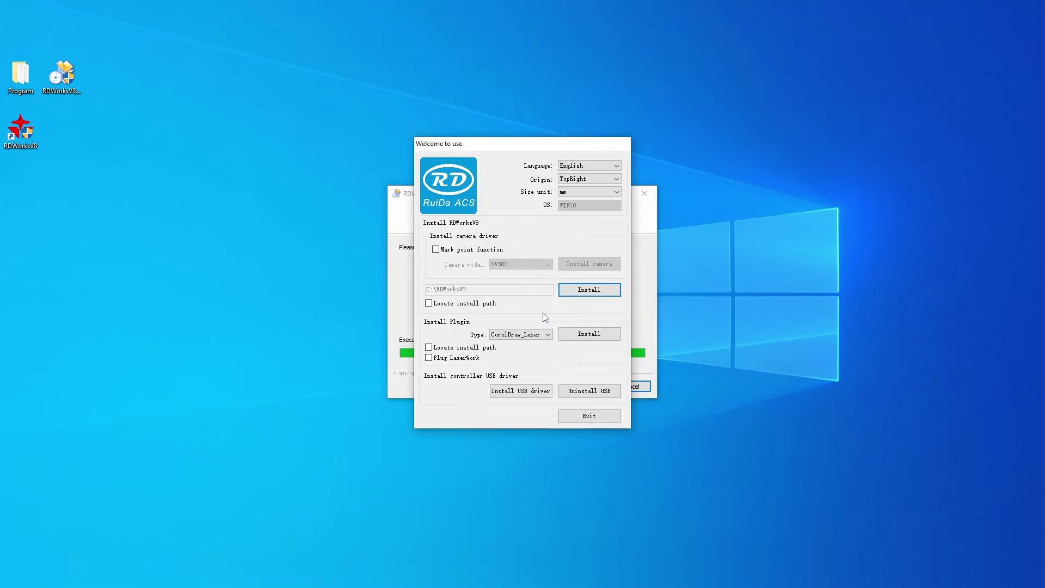
click(580, 416)
Move the new RDWorksV8 shortcut above the setup file on the desktop
drag(16, 148, 60, 34)
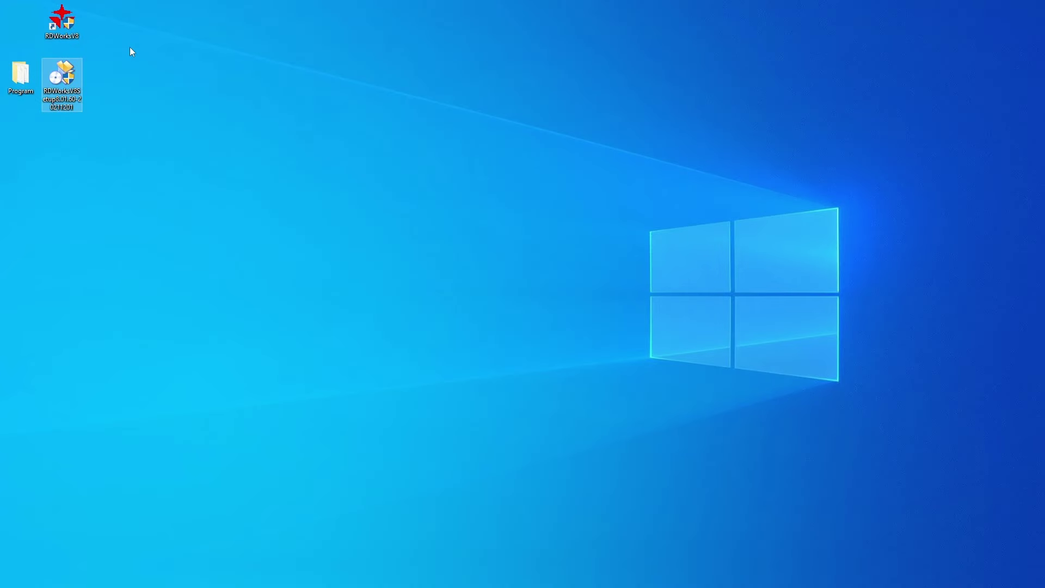
click(25, 49)
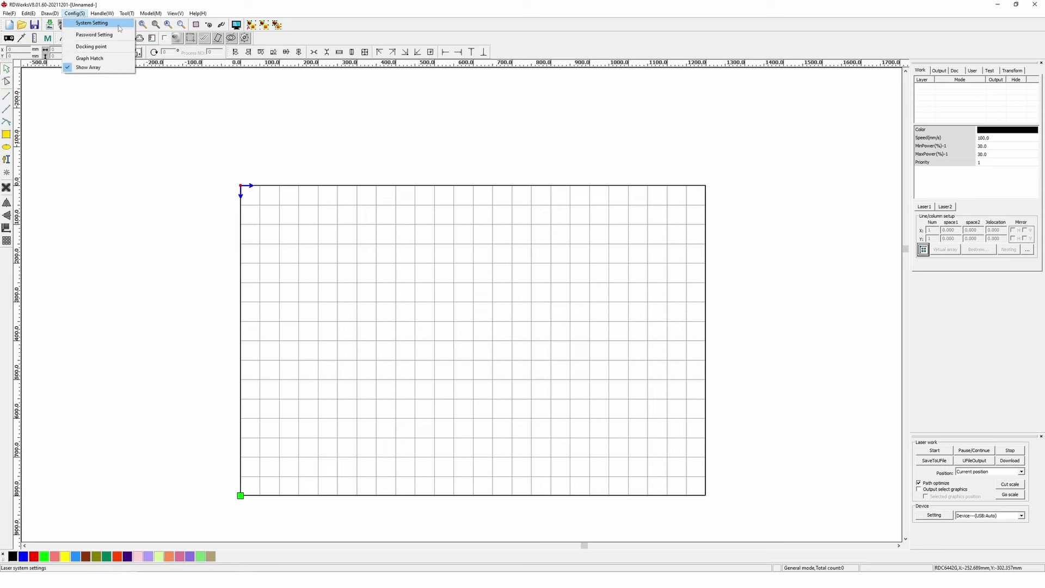
In the RDWorks system settings, set the head number to 1
click(119, 28)
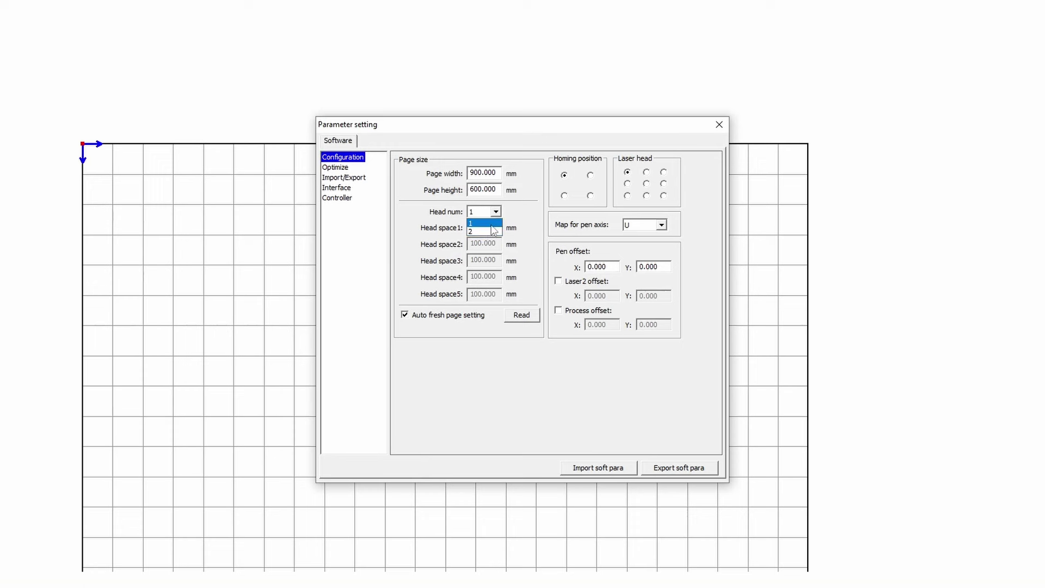
click(491, 225)
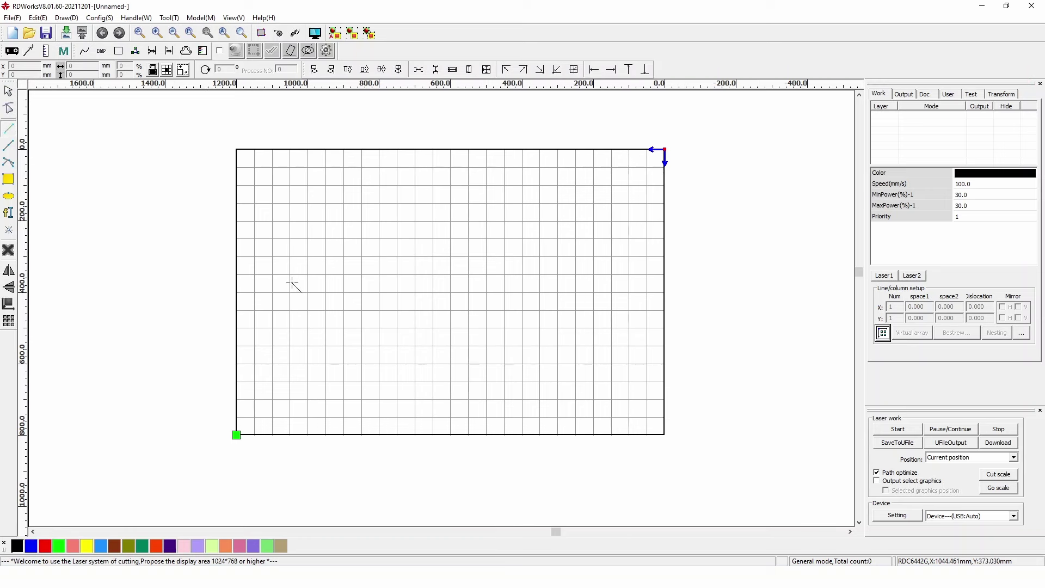
Draw a horizontal line, a curve and an ellipse as sample shapes on the work area
click(293, 283)
click(549, 284)
drag(420, 283, 431, 224)
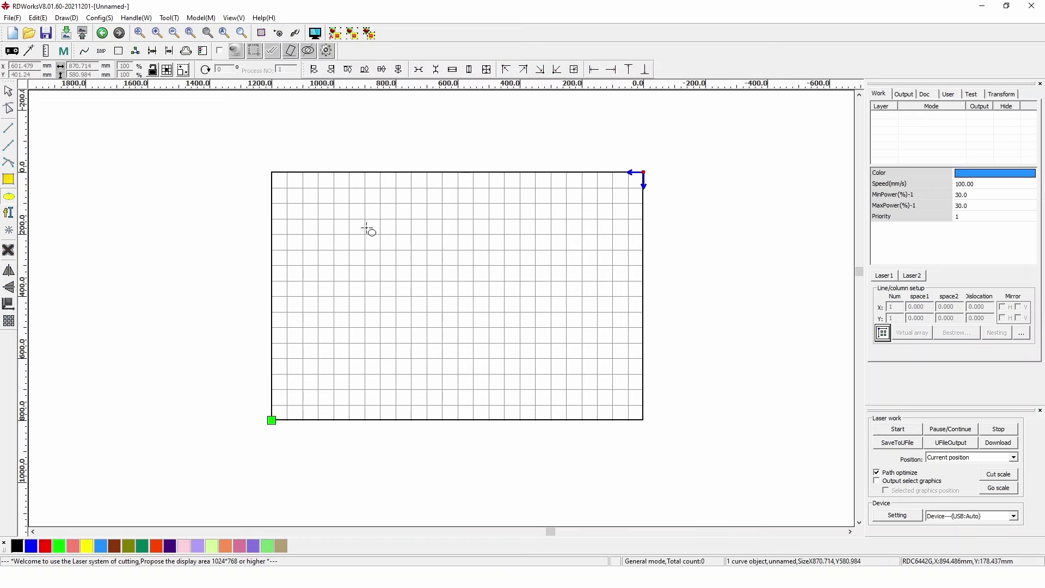
drag(366, 229, 527, 367)
Add a text object reading "Wattsan!" to the work area
click(454, 237)
text(Wattsa)
text(n!)
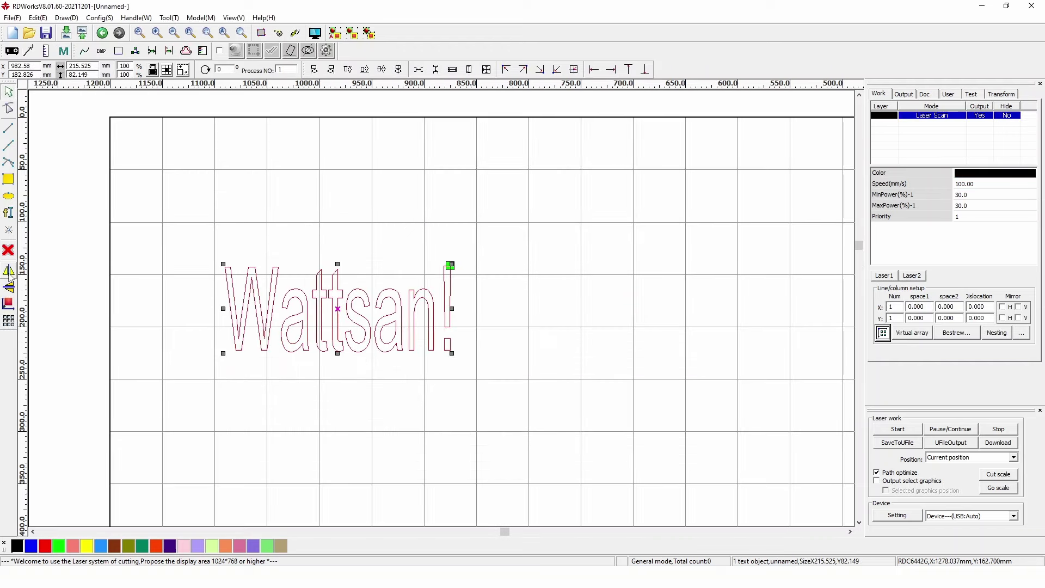
Mirror the "Wattsan!" text horizontally and back, and array it in two rows and two columns
click(9, 274)
click(9, 276)
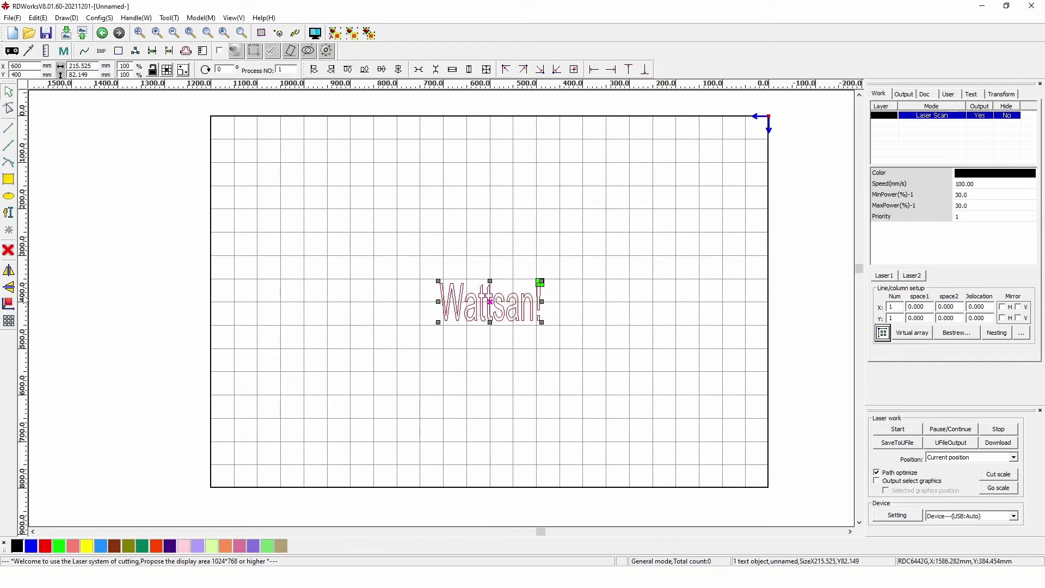
click(9, 320)
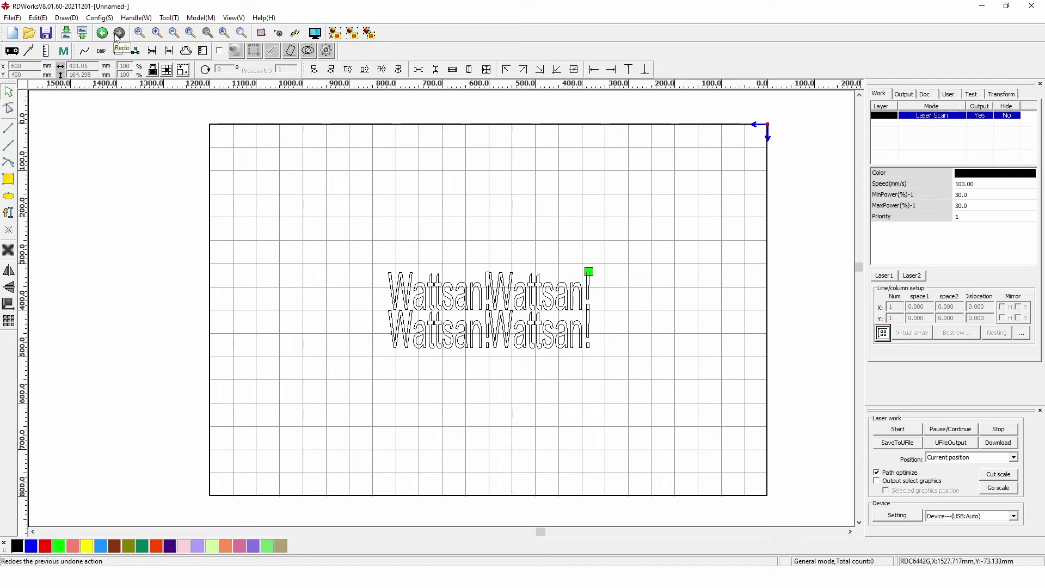
Examine the arrayed text at different positions and magnifications
click(139, 32)
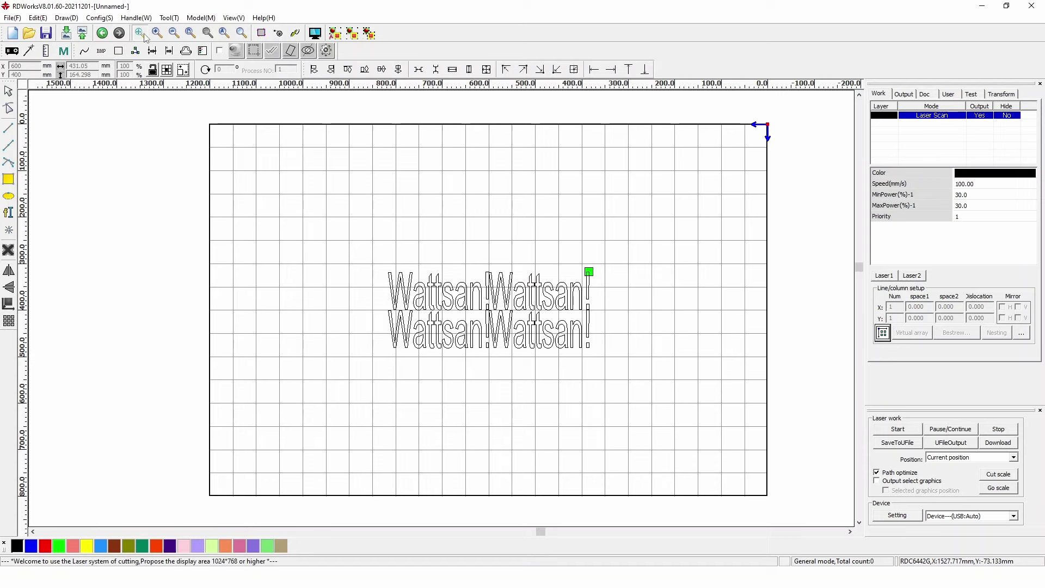
drag(454, 247, 401, 244)
click(157, 33)
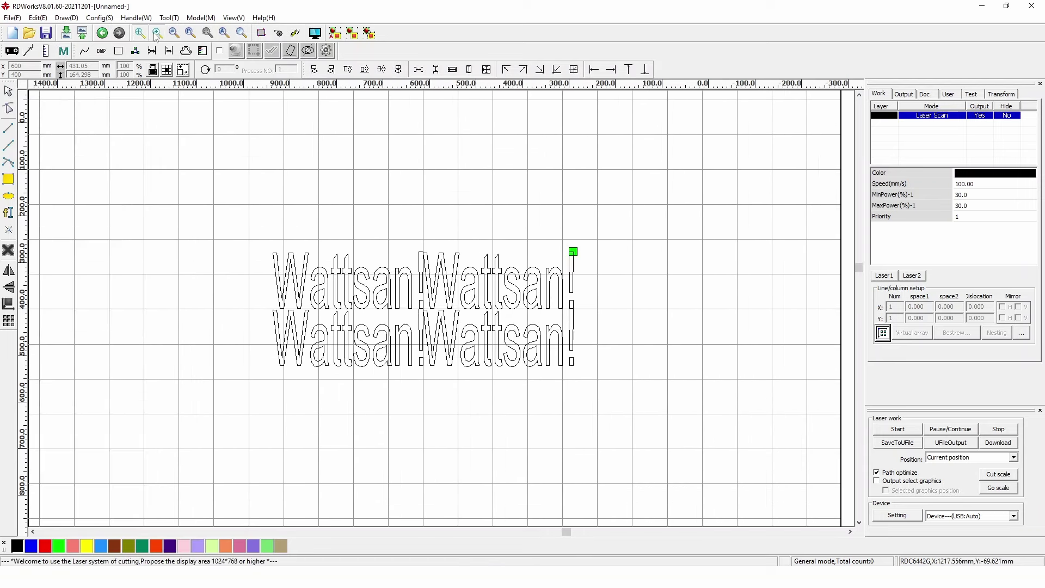
click(157, 34)
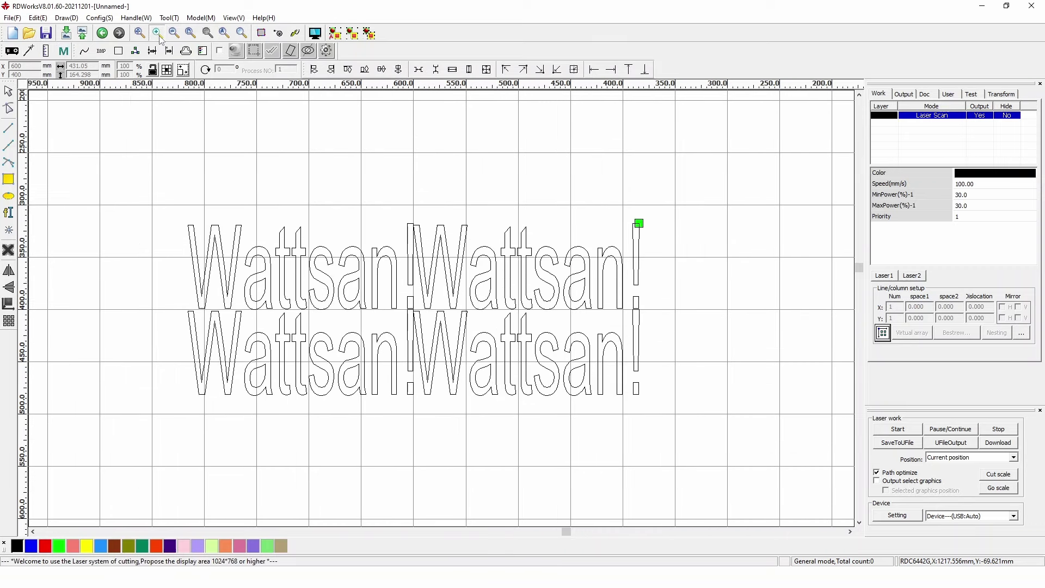
click(157, 33)
click(175, 33)
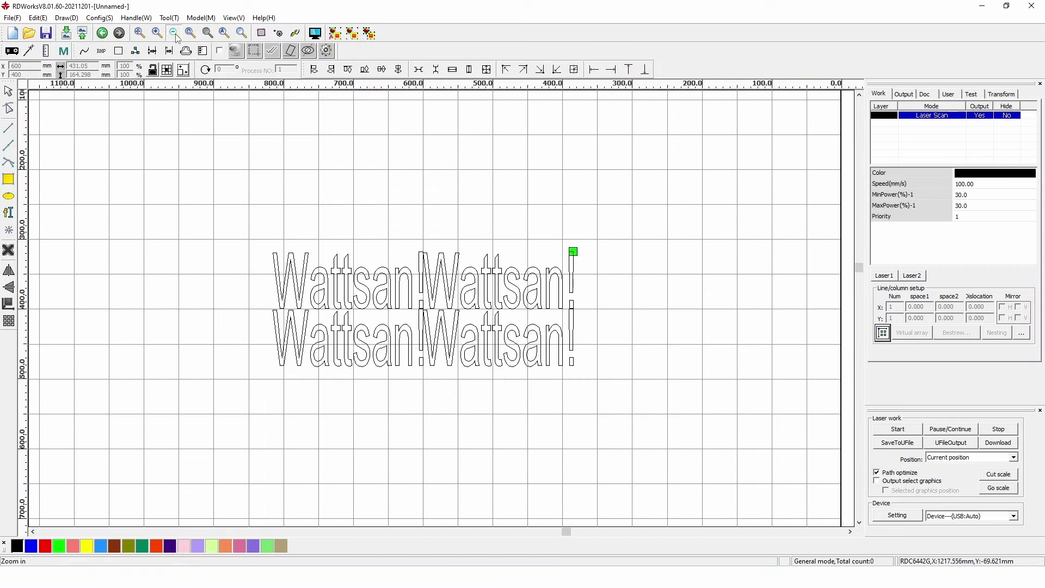
click(176, 34)
click(191, 34)
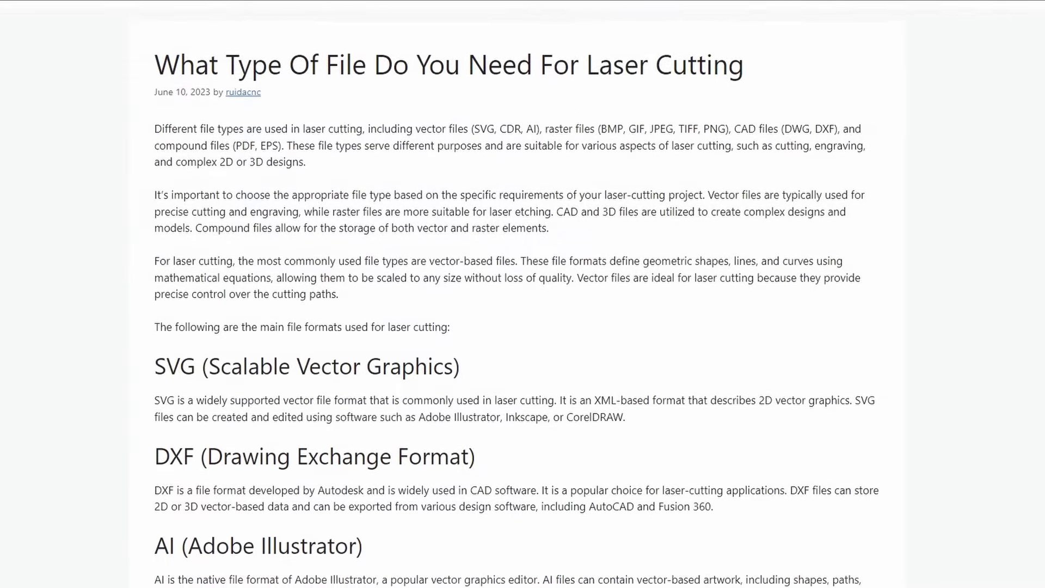
scroll(523, 294, down, 3)
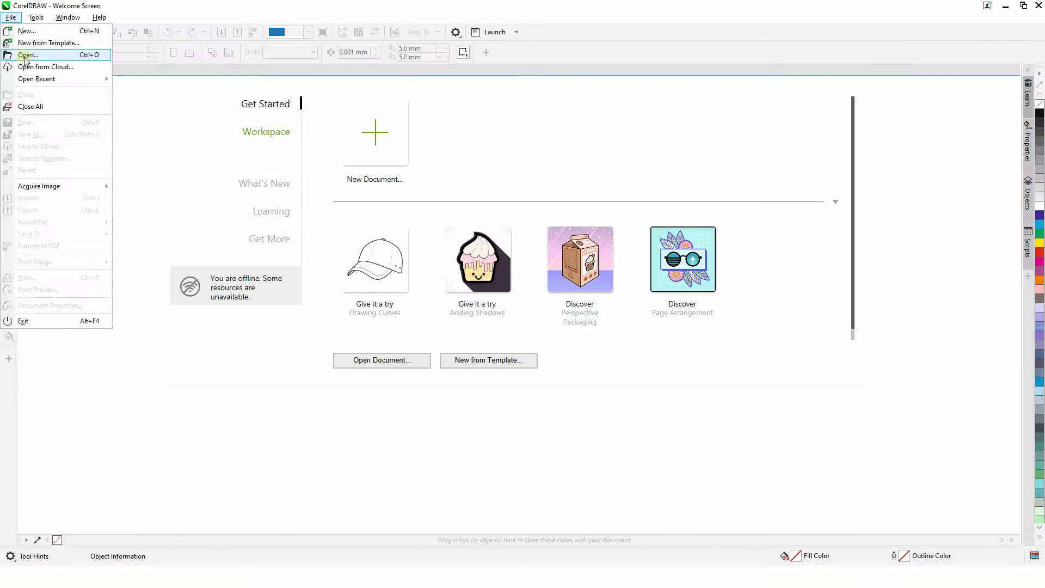
In CorelDRAW, open the soccer number CDR drawing from the E0016977 folder on the desktop
click(26, 55)
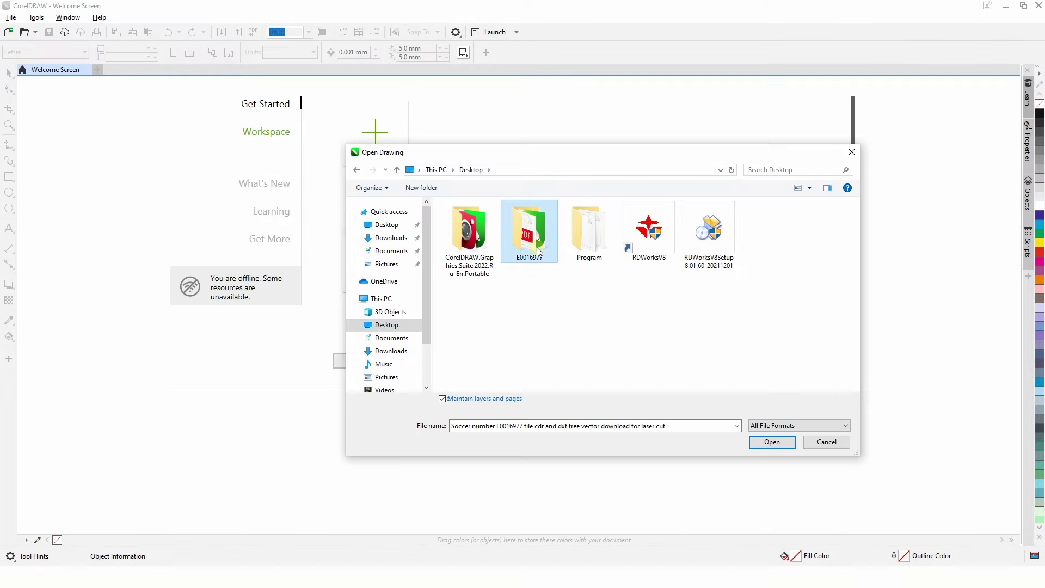
double_click(537, 251)
double_click(579, 242)
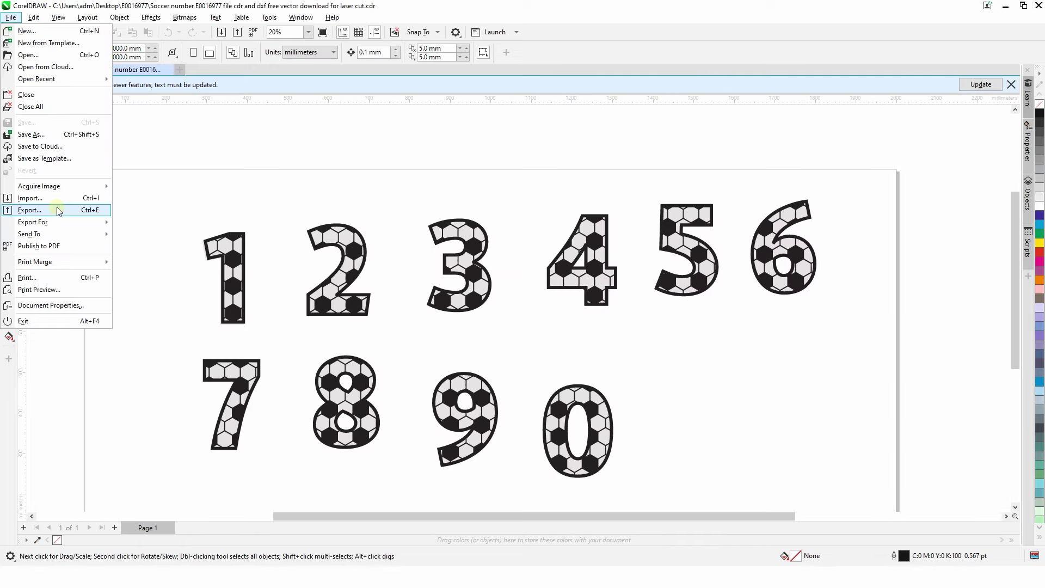
Export the soccer number drawing to the Desktop in DXF - AutoCAD format, keeping the suggested file name
click(30, 210)
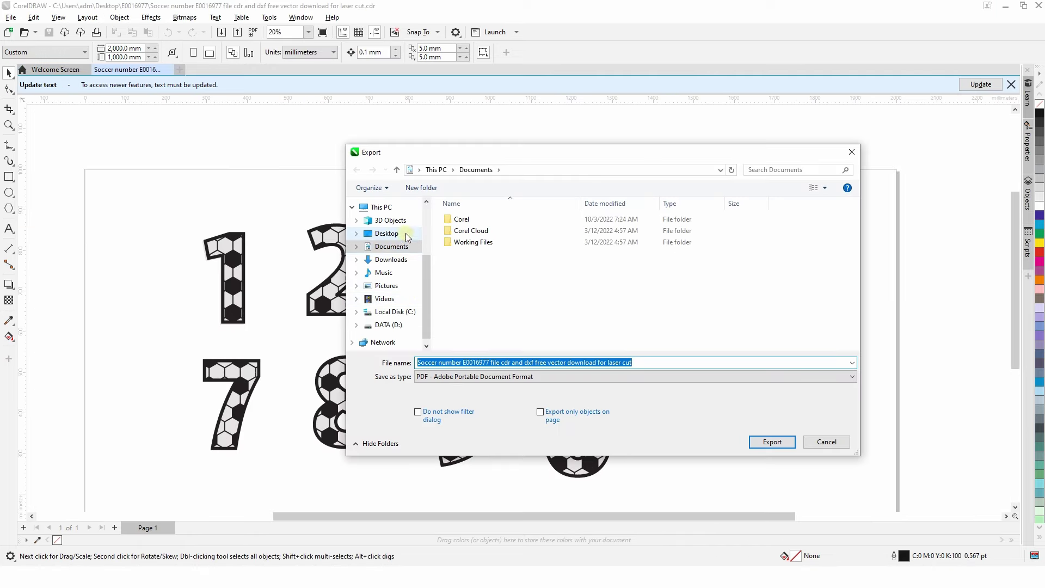
click(405, 234)
click(640, 376)
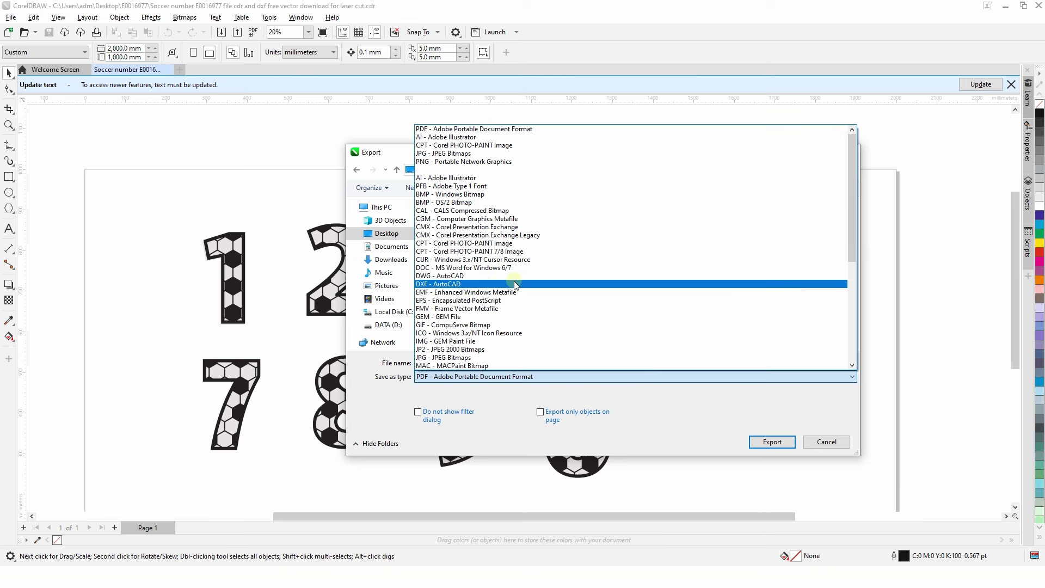
click(484, 284)
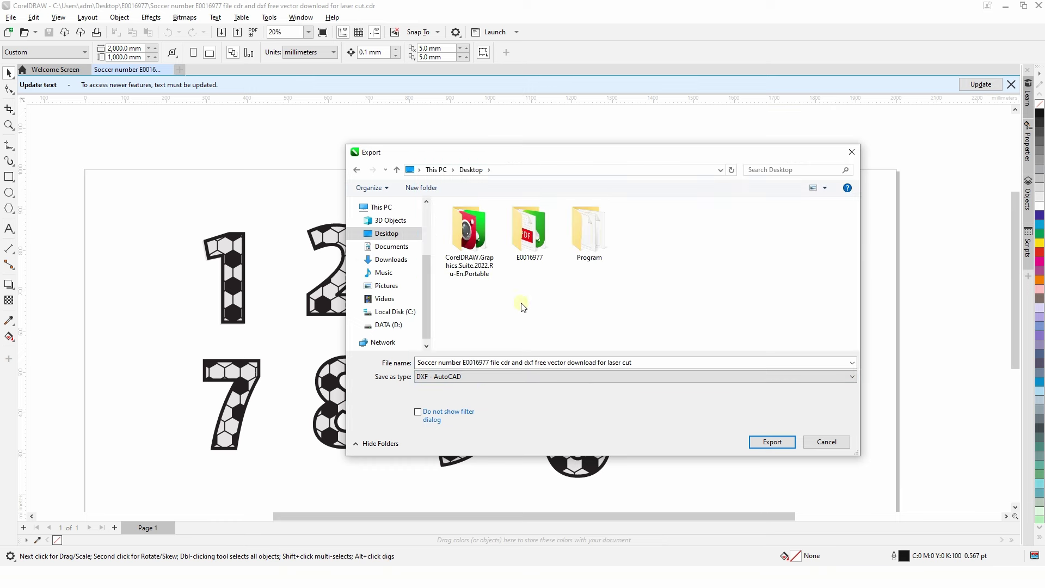
click(772, 442)
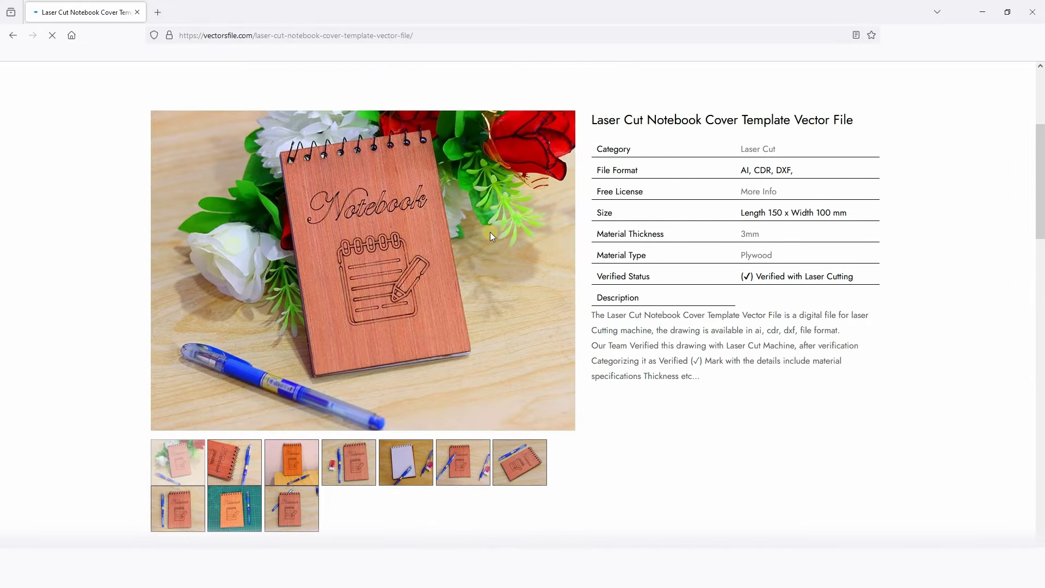
On the vectorsfile.com page in the browser, look through the photos of the laser cut notebook cover template
click(231, 455)
click(305, 463)
click(367, 458)
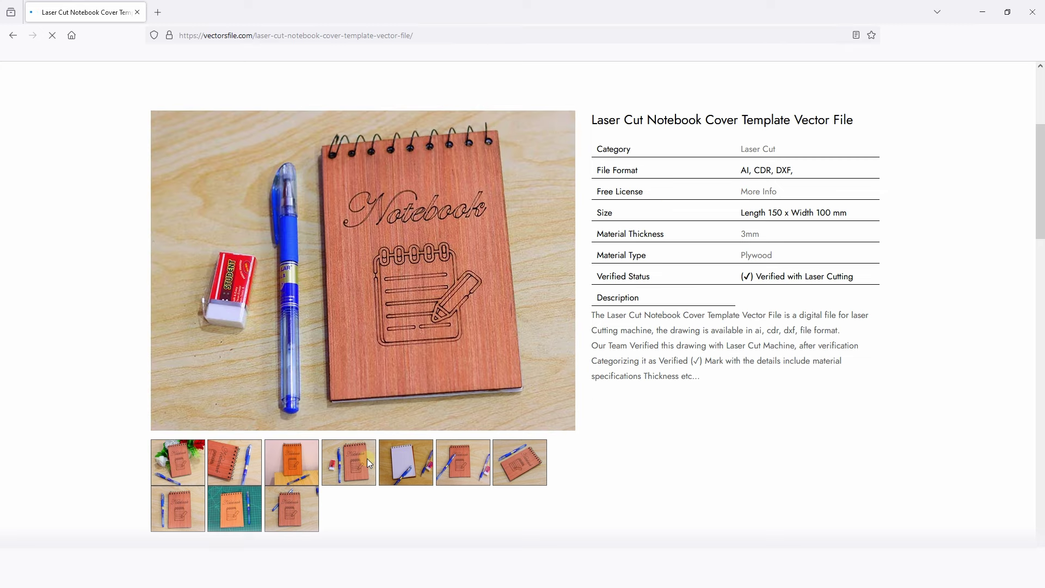
click(430, 459)
click(449, 460)
click(494, 463)
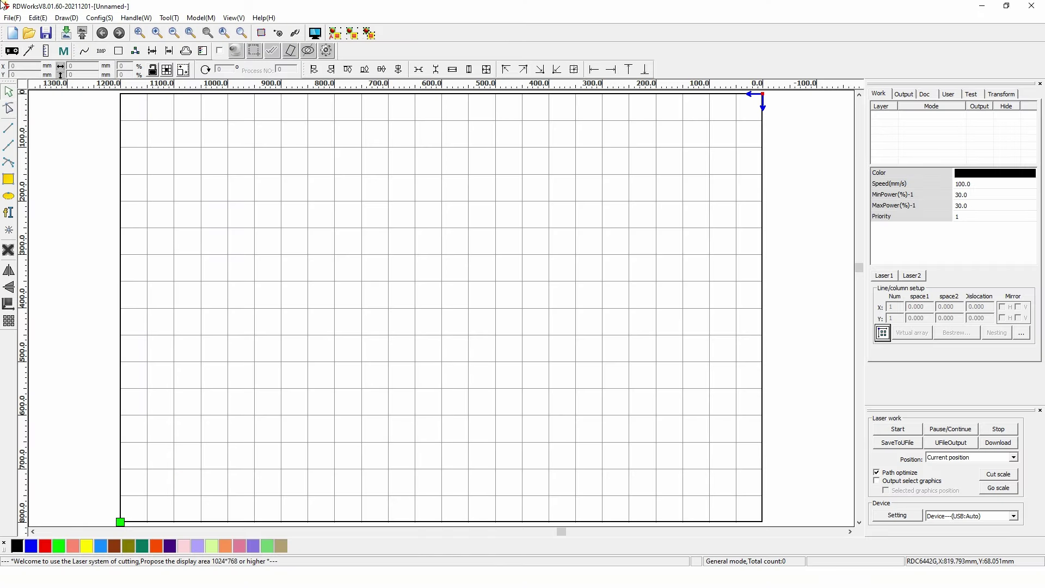
In RDWorks, import the soccer number DXF file from the E0016977 folder on the desktop
click(12, 17)
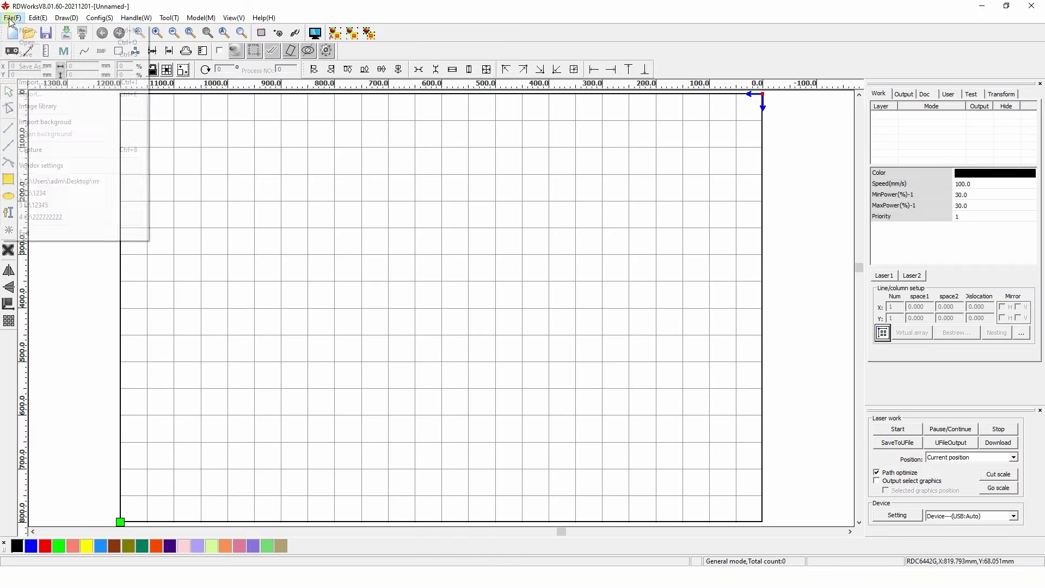
click(31, 81)
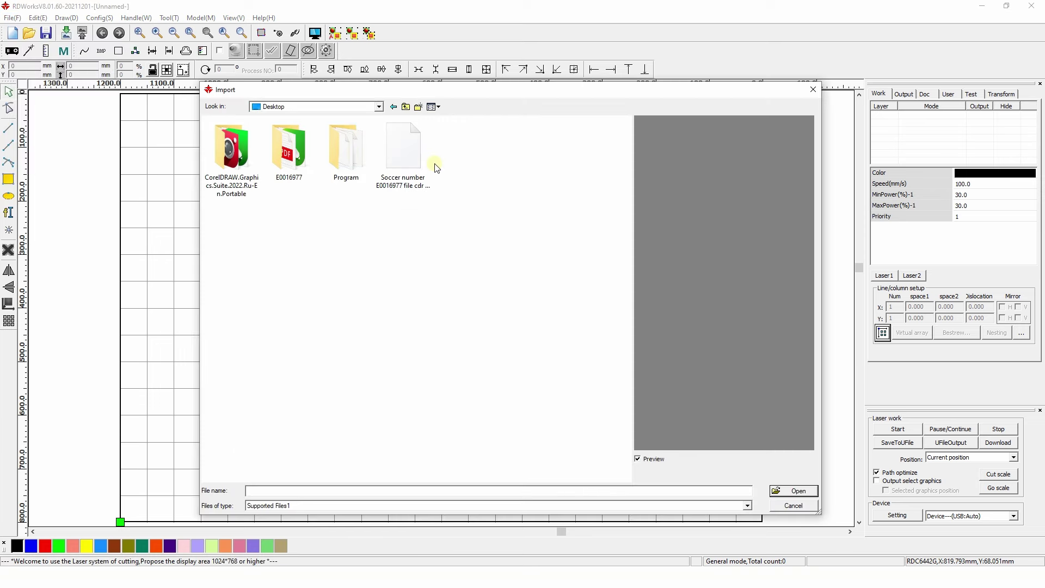
click(424, 167)
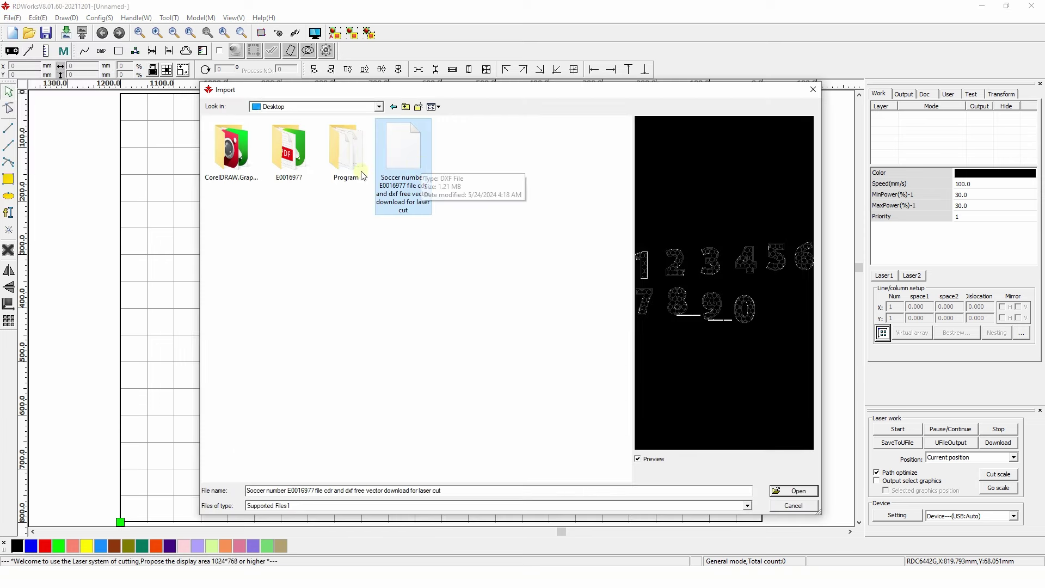
double_click(303, 157)
click(313, 136)
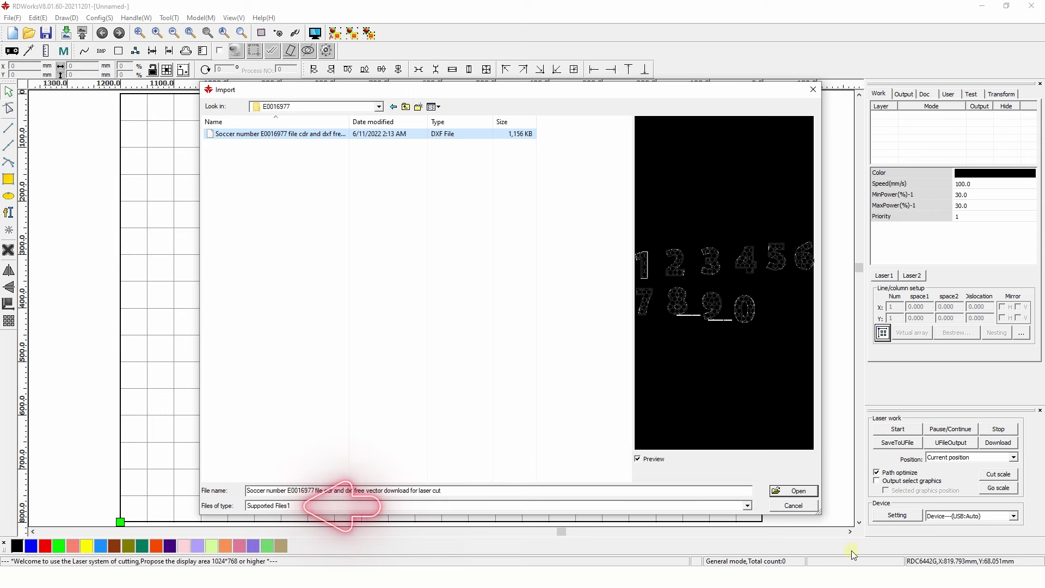
click(798, 491)
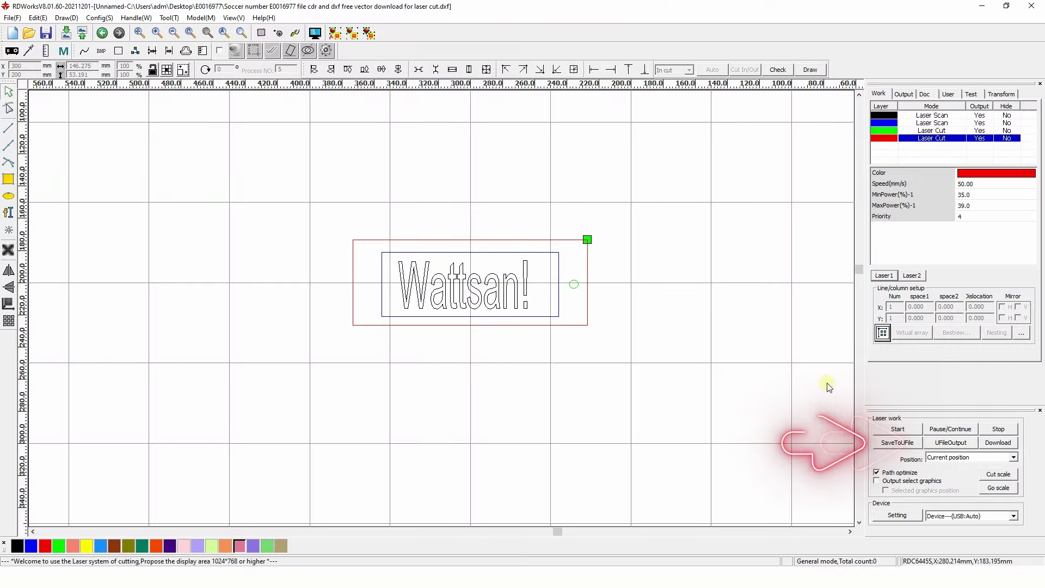
Save the Wattsan! design as an .rd machine file on the Transcend (E:) drive, keeping the suggested file name
click(899, 443)
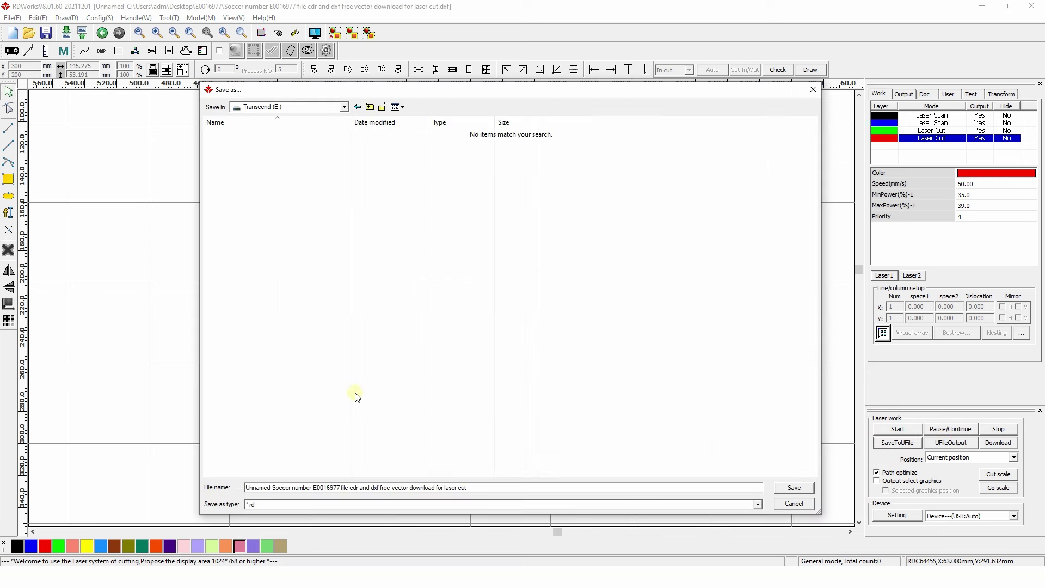
click(795, 488)
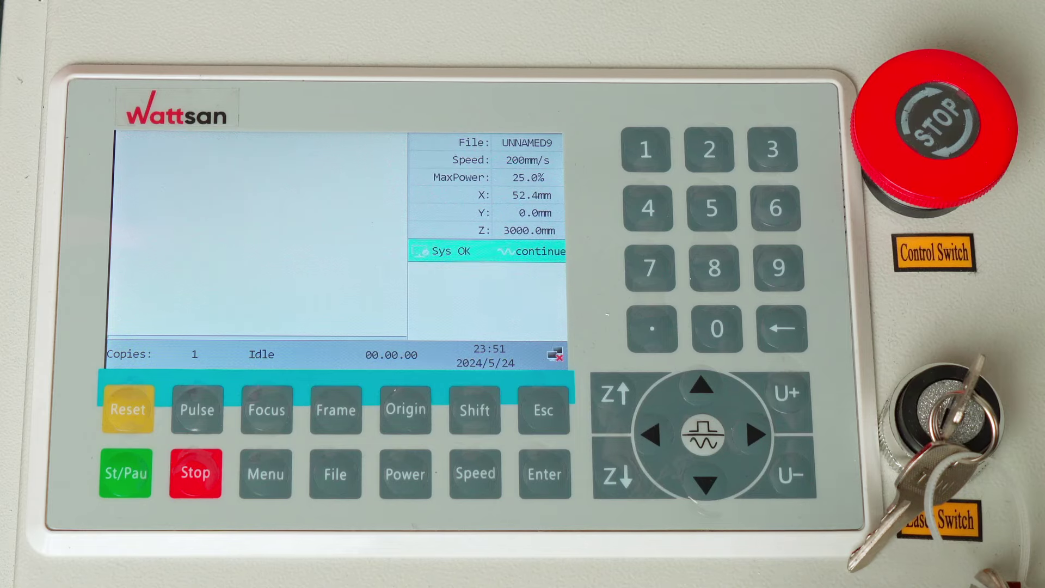
click(336, 473)
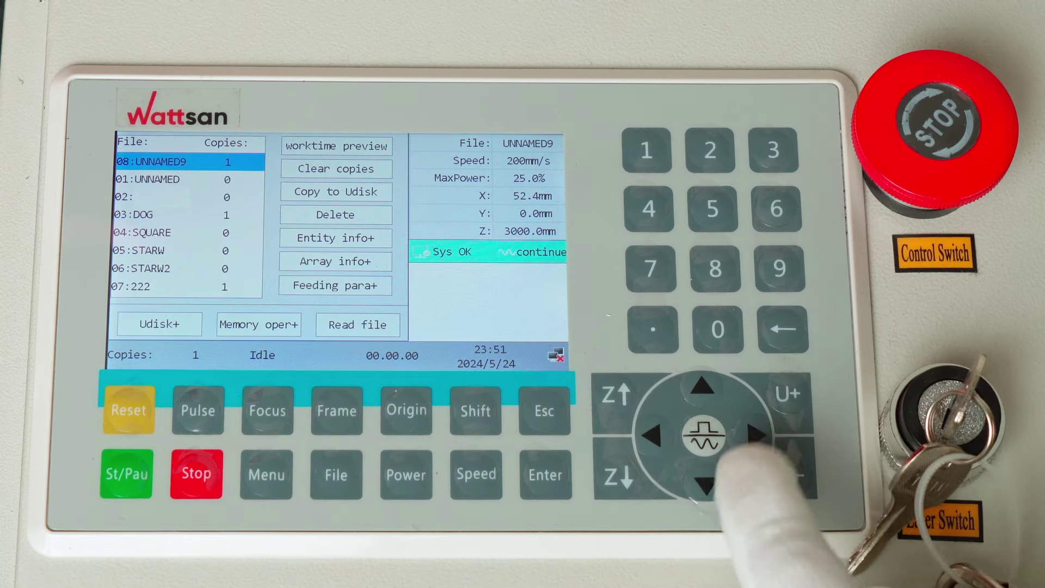
click(703, 484)
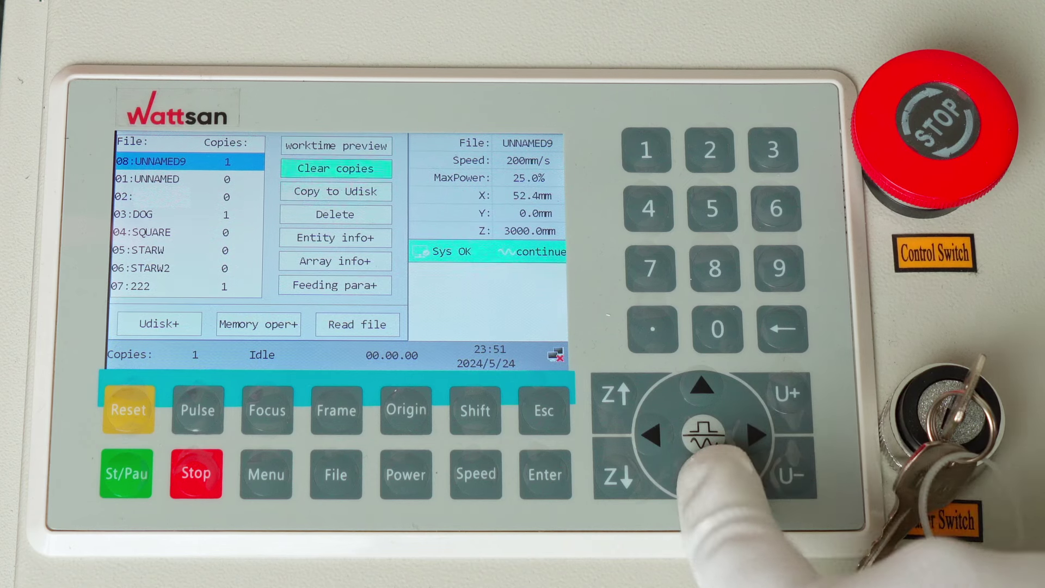
click(703, 483)
click(703, 483)
click(703, 483)
click(703, 484)
click(703, 483)
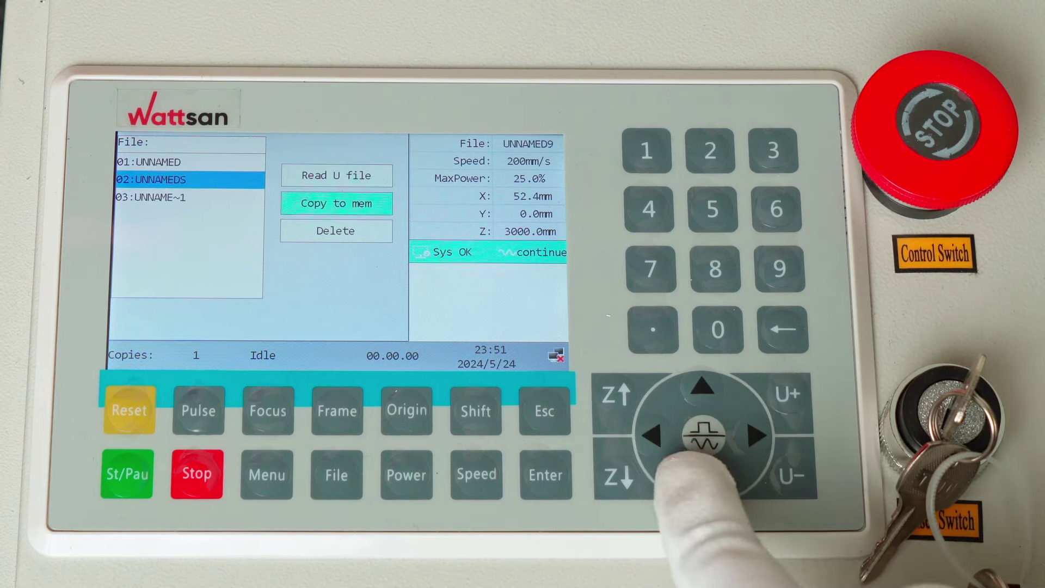
click(545, 473)
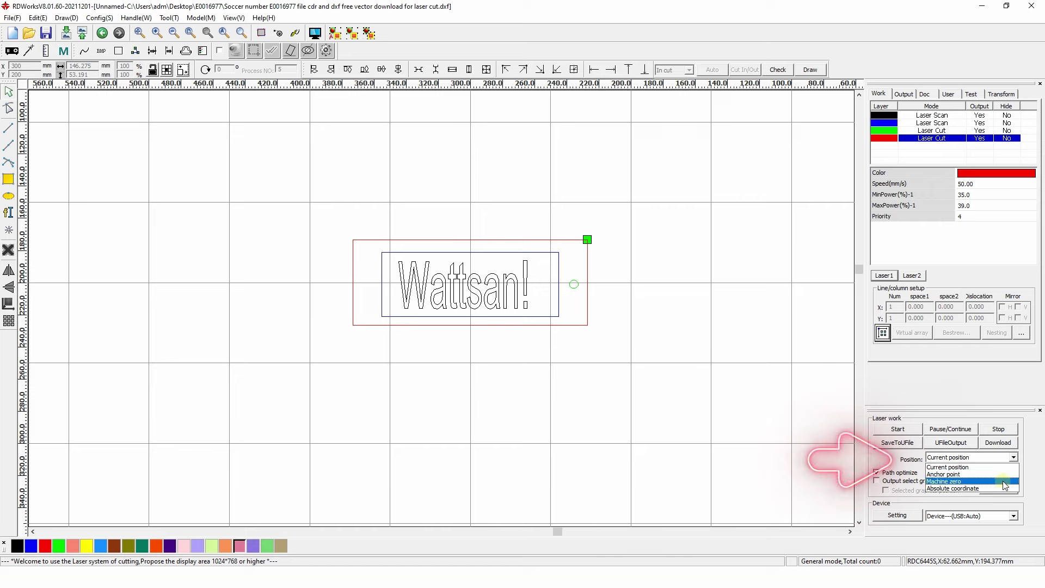
Review the laser start position options and download the Wattsan! design to the laser controller
click(1002, 474)
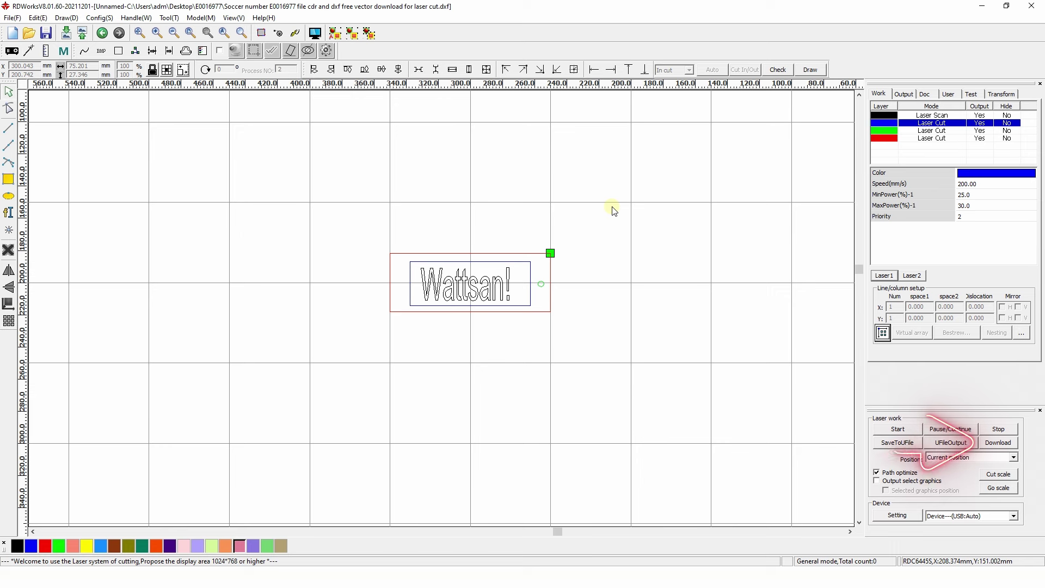
click(1006, 443)
click(495, 306)
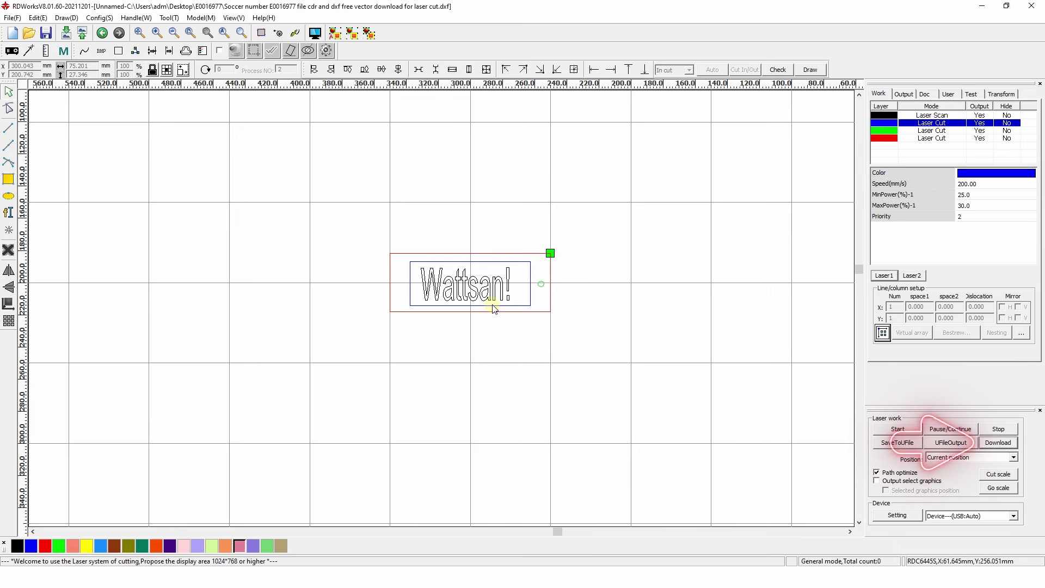
click(551, 312)
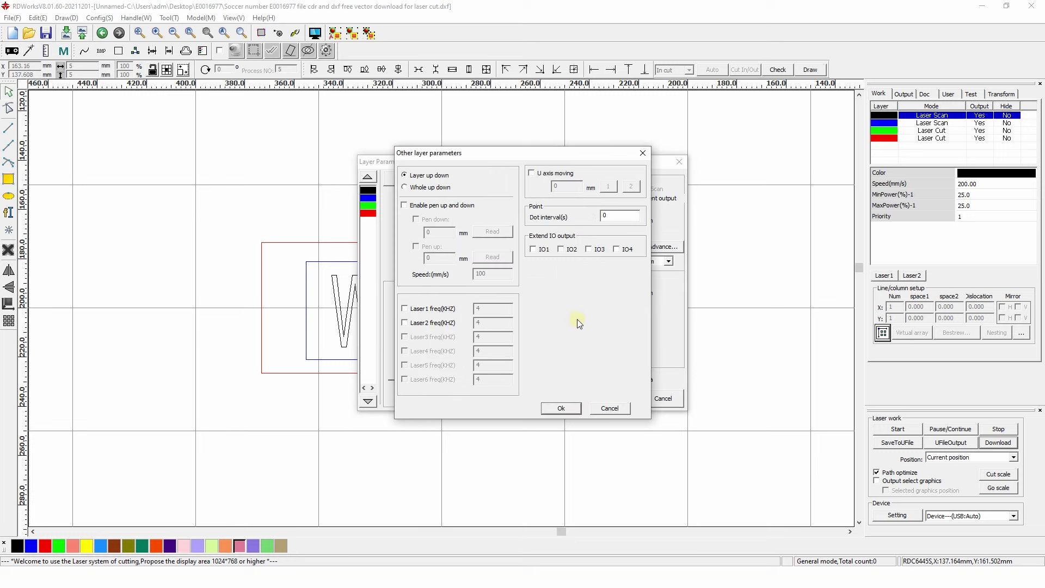
Review the black scan layer's other layer parameters and leave them without applying changes
click(610, 408)
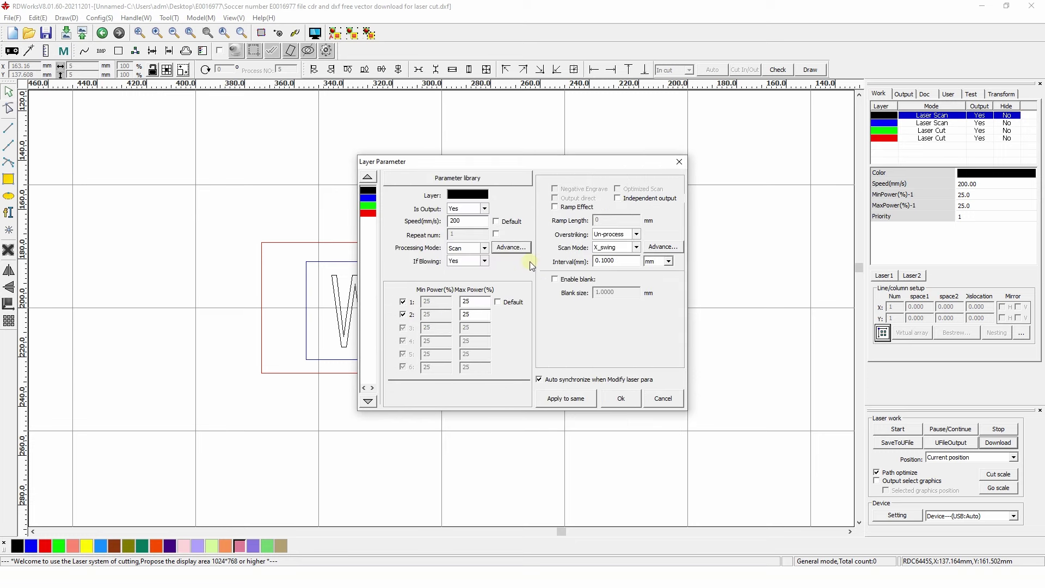